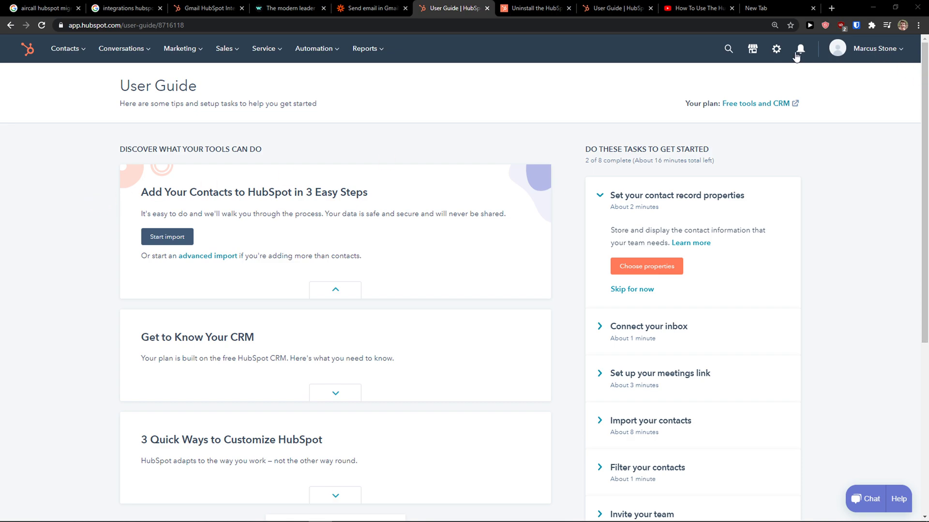
Search the App Marketplace for 'facebook' and open the Facebook Messenger app page
{"action": "left_click", "coordinate": [753, 48]}
{"action": "left_click", "coordinate": [715, 120]}
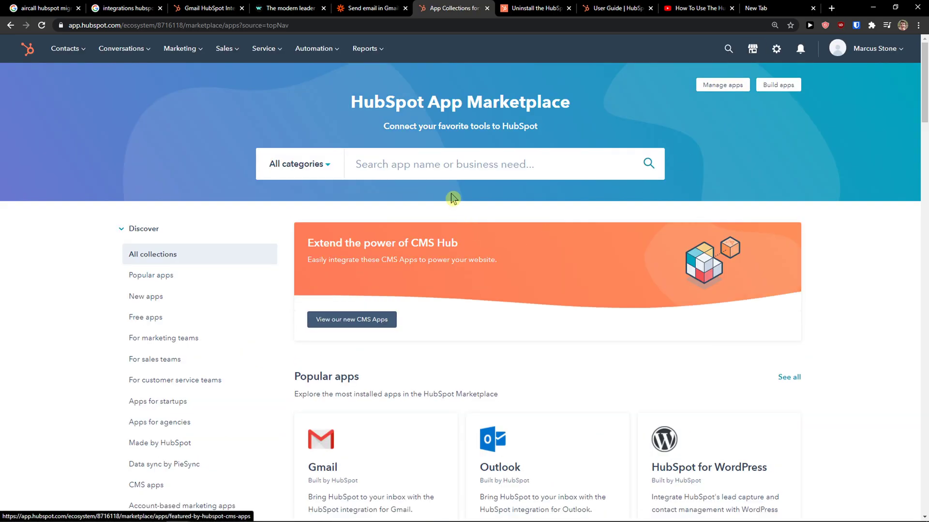
{"action": "left_click", "coordinate": [453, 164]}
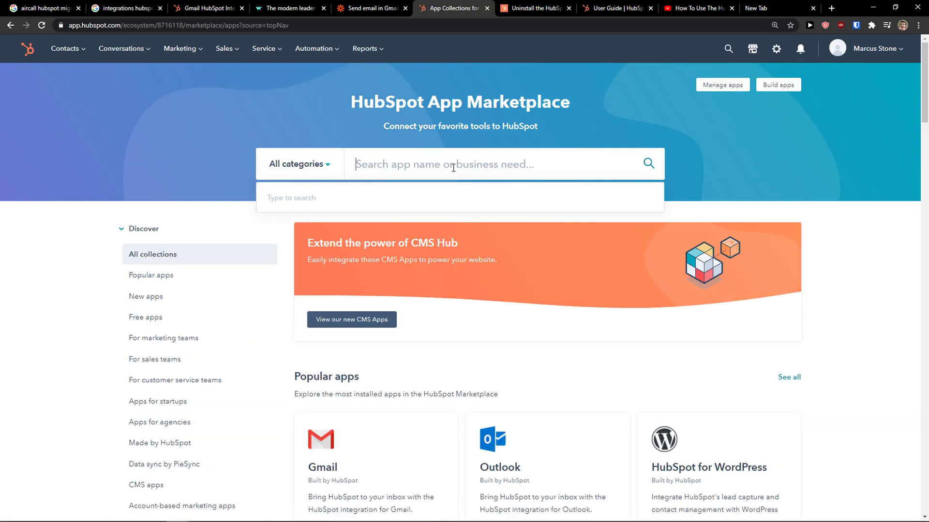
{"action": "type", "text": "facebook"}
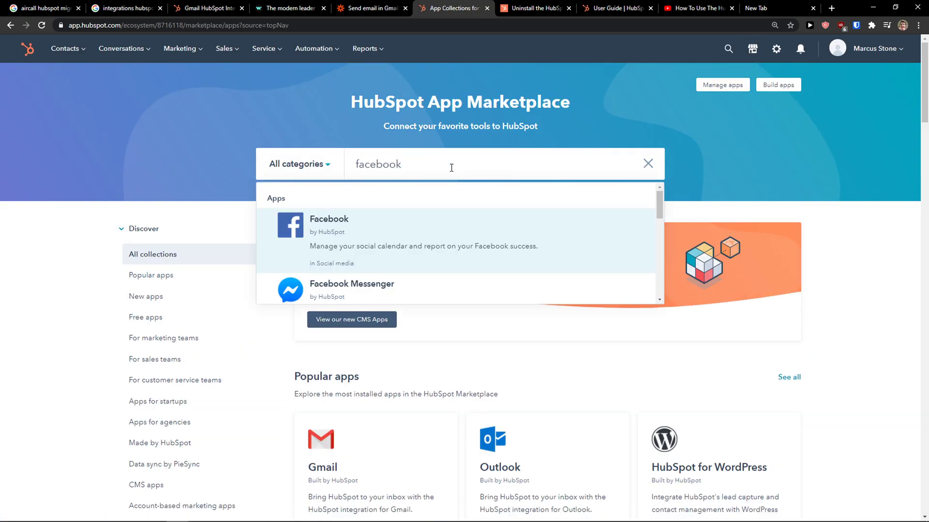
{"action": "left_click", "coordinate": [409, 290]}
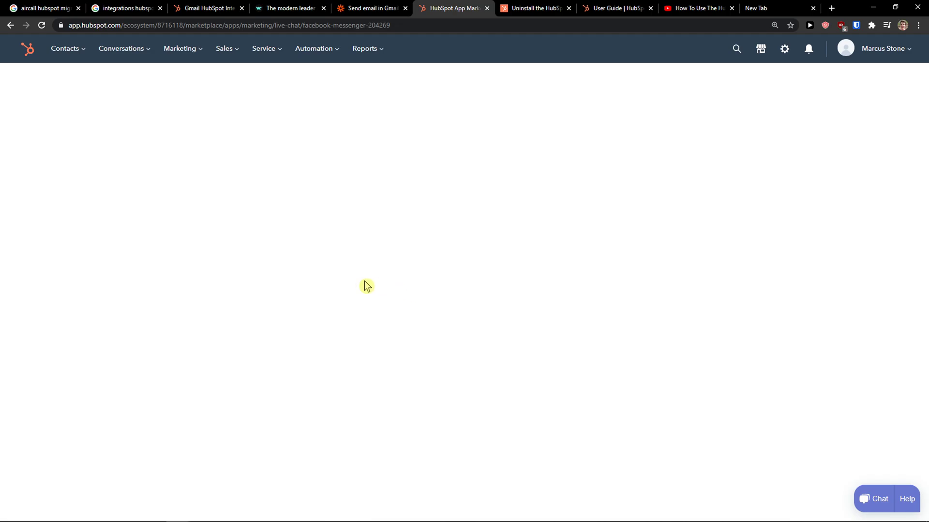
{"action": "scroll", "coordinate": [345, 280], "scroll_direction": "down", "scroll_amount": 3}
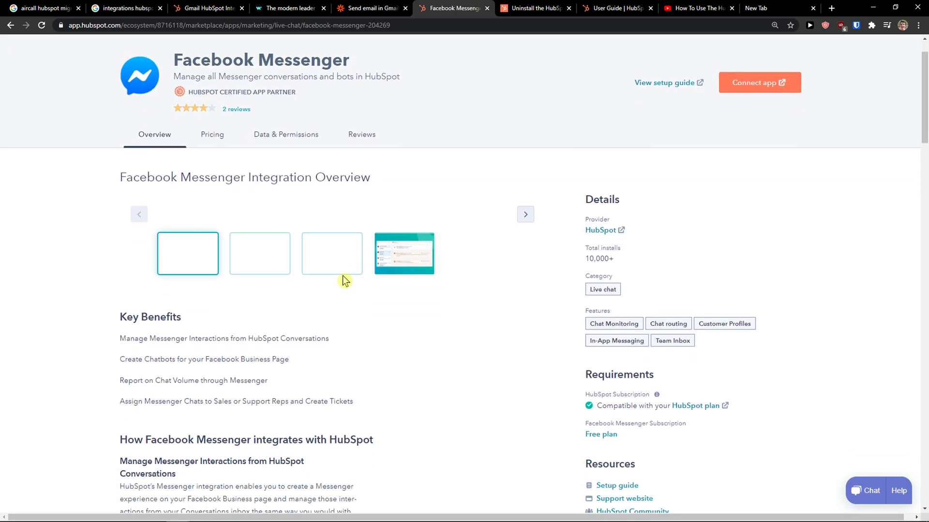
{"action": "scroll", "coordinate": [345, 280], "scroll_direction": "up", "scroll_amount": 3}
{"action": "scroll", "coordinate": [368, 276], "scroll_direction": "down", "scroll_amount": 4}
{"action": "scroll", "coordinate": [368, 276], "scroll_direction": "up", "scroll_amount": 5}
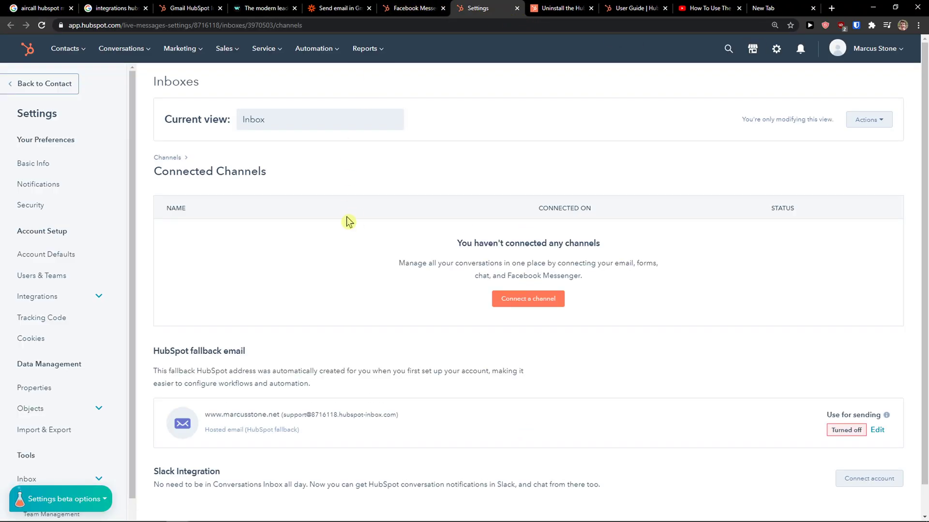
{"action": "scroll", "coordinate": [348, 217], "scroll_direction": "down", "scroll_amount": 1}
{"action": "scroll", "coordinate": [348, 225], "scroll_direction": "down", "scroll_amount": 1}
{"action": "scroll", "coordinate": [349, 228], "scroll_direction": "up", "scroll_amount": 1}
Start a new Facebook Messenger channel connection from the Inboxes settings page
{"action": "left_click", "coordinate": [531, 300]}
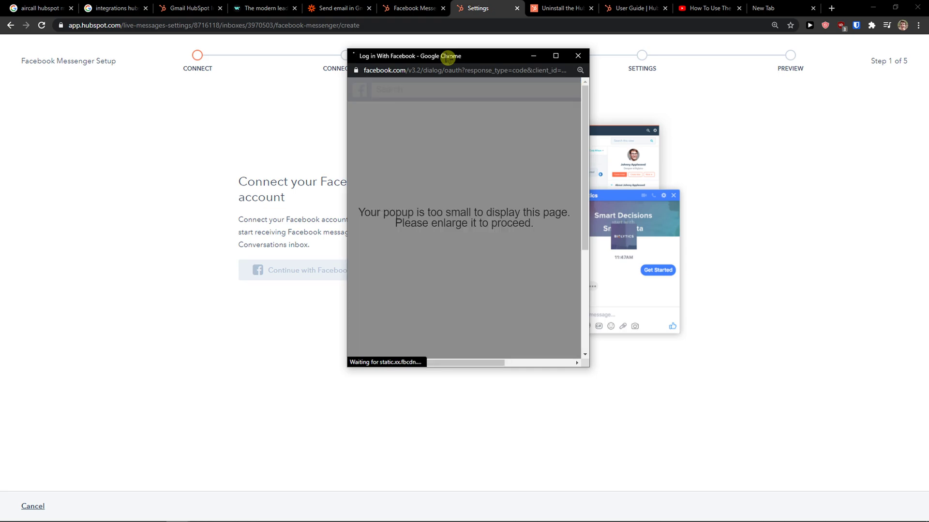
Continue as the logged-in Facebook user, choose the SoulChing page, and grant all permissions
{"action": "left_click_drag", "start_coordinate": [588, 367], "coordinate": [794, 461]}
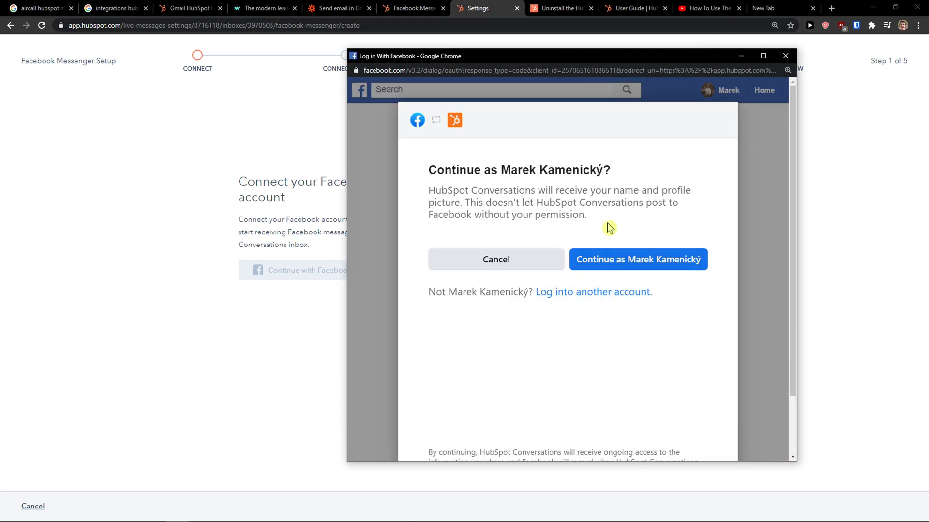
{"action": "left_click", "coordinate": [638, 260]}
{"action": "scroll", "coordinate": [593, 289], "scroll_direction": "down", "scroll_amount": 2}
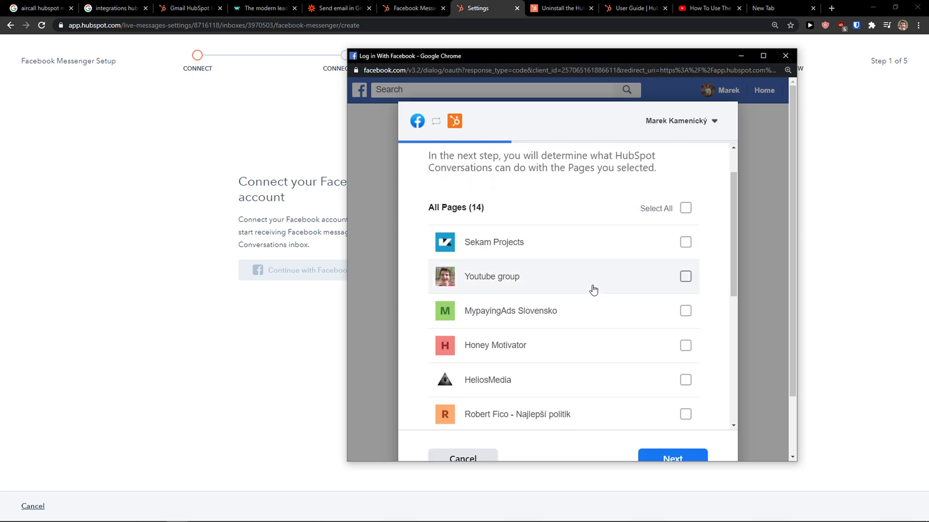
{"action": "scroll", "coordinate": [594, 289], "scroll_direction": "down", "scroll_amount": 2}
{"action": "scroll", "coordinate": [594, 297], "scroll_direction": "down", "scroll_amount": 2}
{"action": "scroll", "coordinate": [609, 312], "scroll_direction": "down", "scroll_amount": 2}
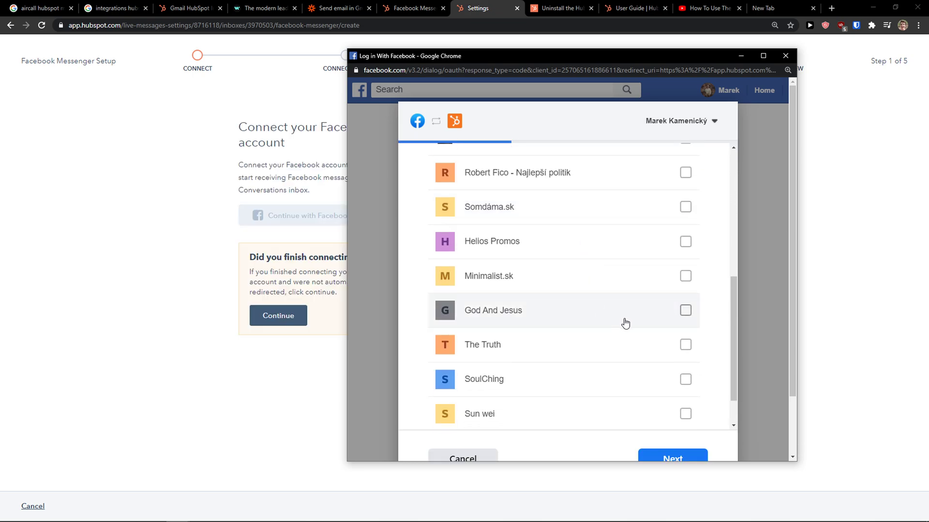
{"action": "scroll", "coordinate": [616, 380], "scroll_direction": "down", "scroll_amount": 2}
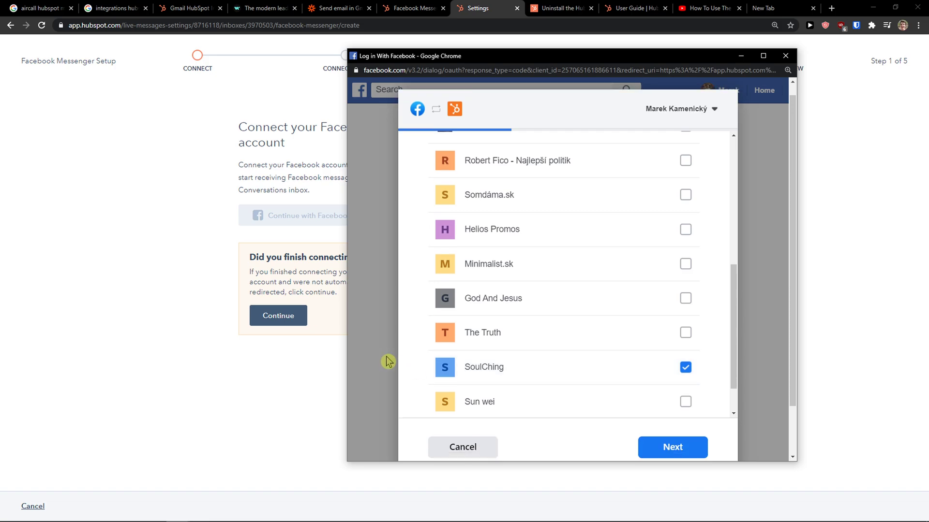
{"action": "scroll", "coordinate": [605, 330], "scroll_direction": "up", "scroll_amount": 3}
{"action": "scroll", "coordinate": [614, 339], "scroll_direction": "up", "scroll_amount": 3}
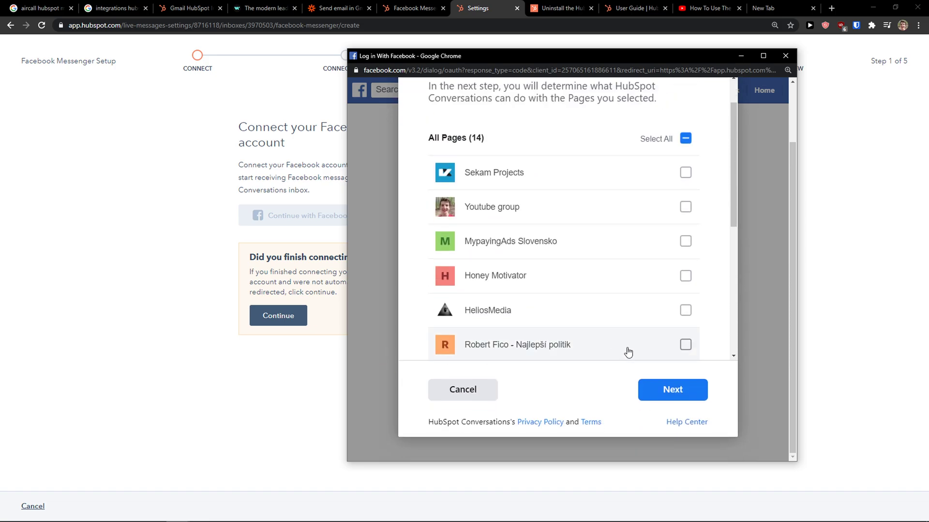
{"action": "left_click", "coordinate": [672, 389]}
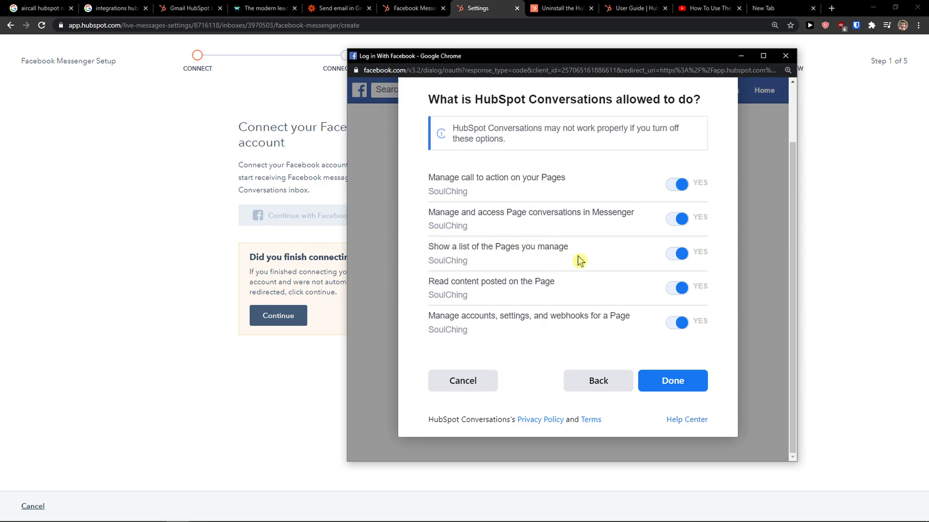
{"action": "left_click", "coordinate": [667, 381]}
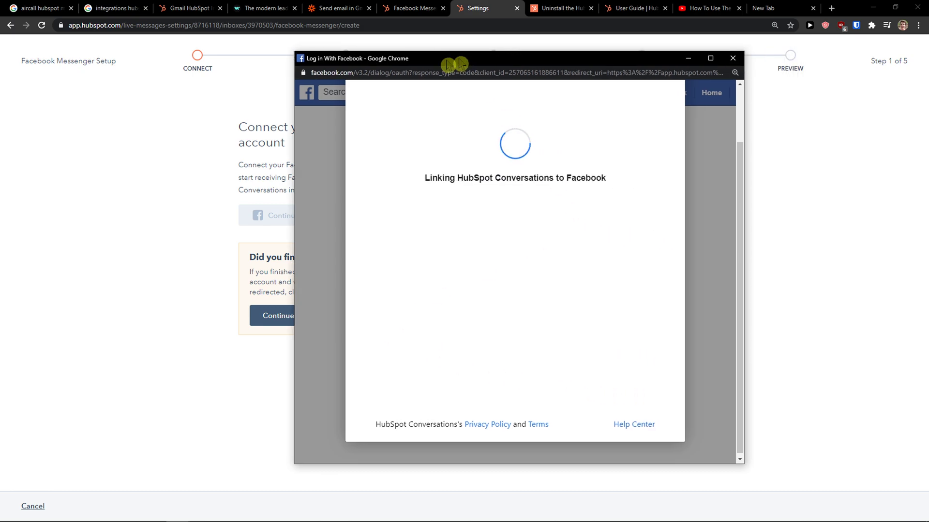
{"action": "left_click_drag", "start_coordinate": [514, 57], "coordinate": [417, 60]}
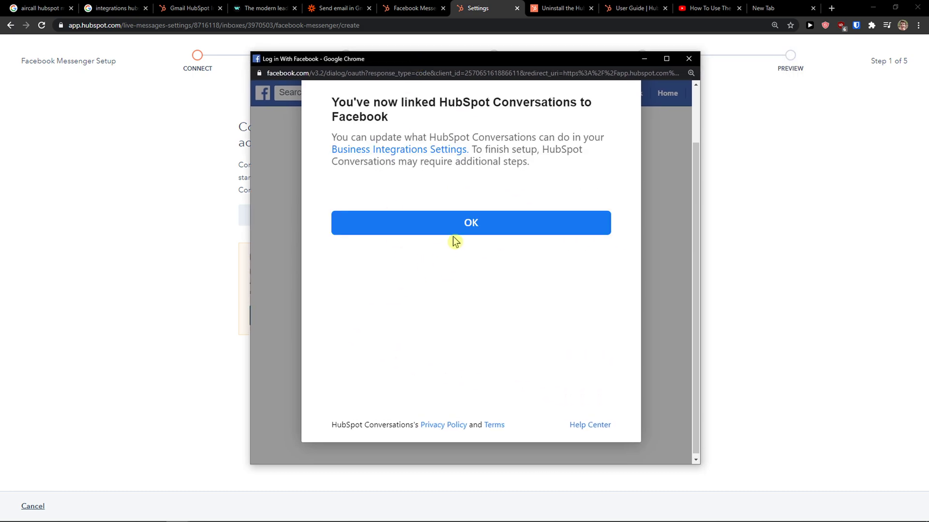
Confirm the Facebook link, connect the SoulChing page, and review the default greeting text
{"action": "left_click", "coordinate": [466, 226]}
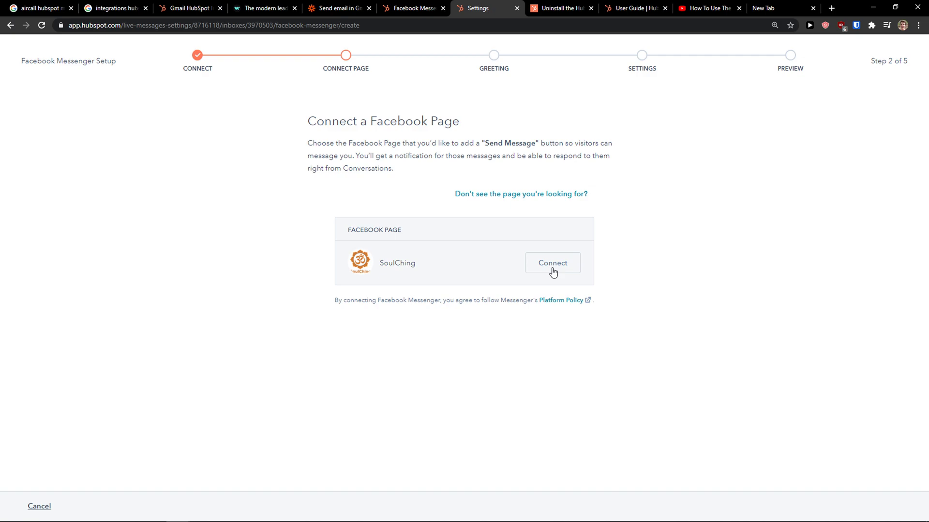
{"action": "left_click", "coordinate": [553, 264]}
{"action": "left_click", "coordinate": [287, 250]}
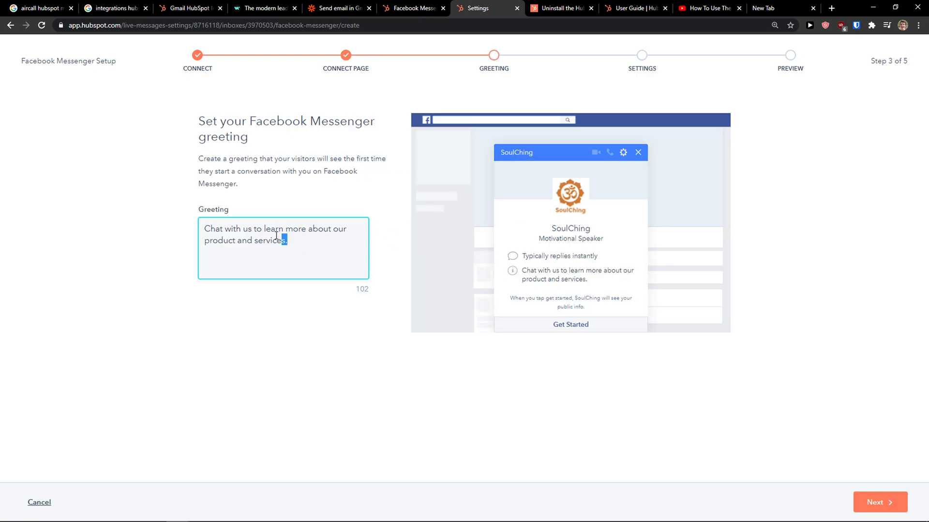
{"action": "key", "text": "ctrl+a"}
{"action": "left_click_drag", "start_coordinate": [203, 121], "coordinate": [315, 159]}
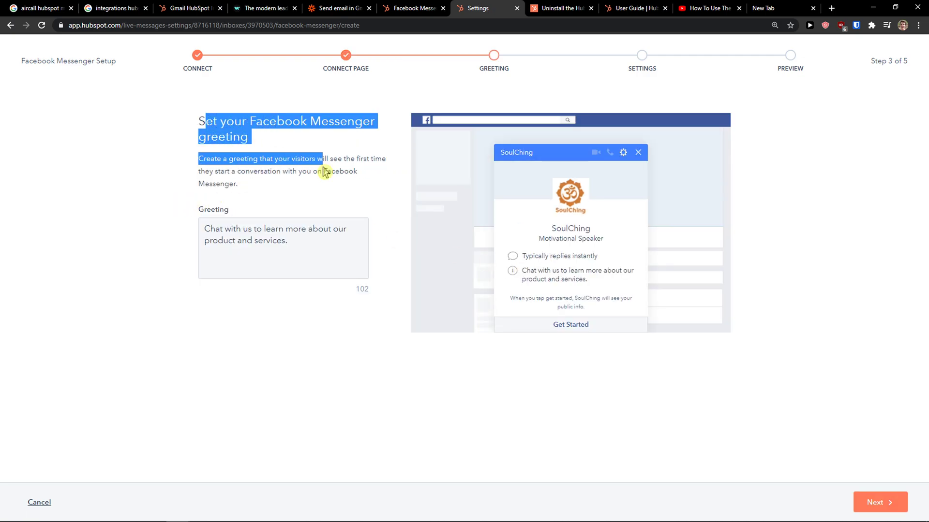
{"action": "left_click", "coordinate": [301, 251]}
{"action": "key", "text": "ctrl+a"}
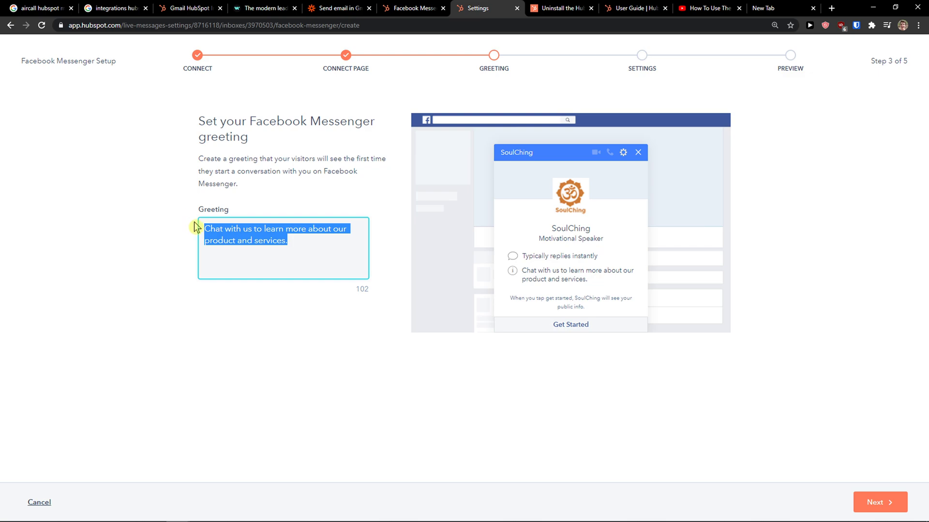
Review the default instant reply message in chatflow settings, leaving it unchanged, and continue
{"action": "left_click", "coordinate": [878, 503]}
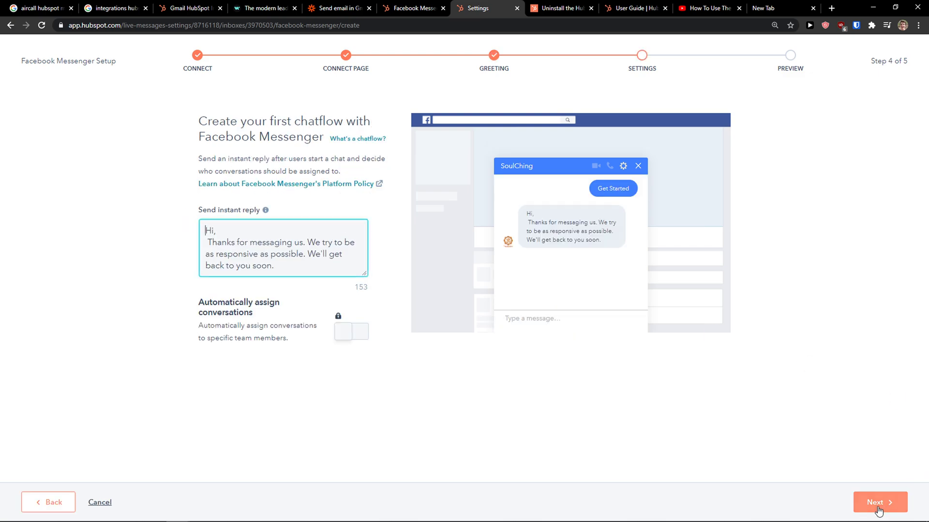
{"action": "key", "text": "ctrl+a"}
{"action": "left_click", "coordinate": [165, 226]}
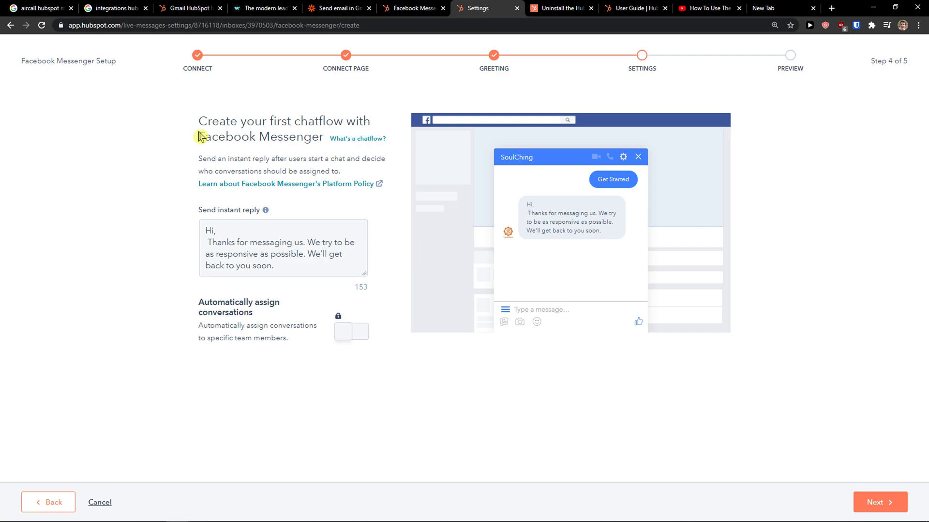
{"action": "left_click_drag", "start_coordinate": [199, 138], "coordinate": [311, 143]}
{"action": "left_click", "coordinate": [250, 231]}
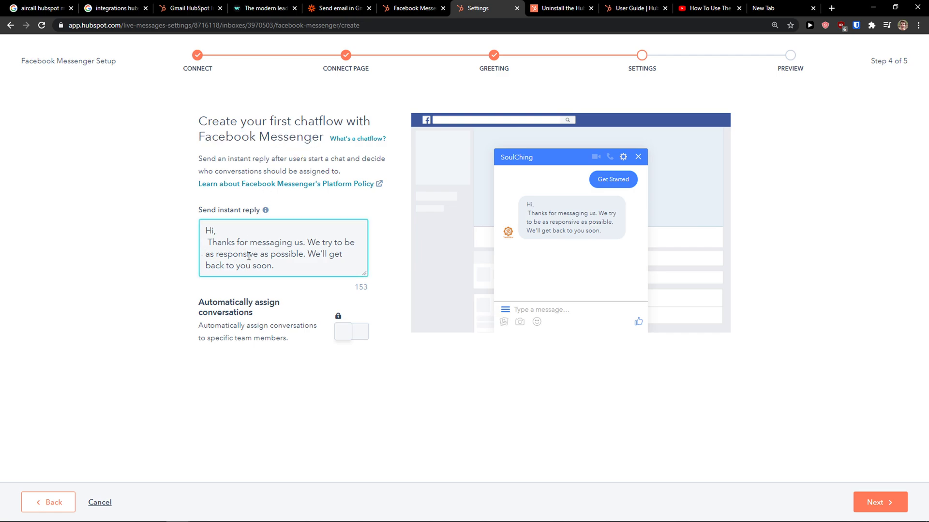
{"action": "left_click_drag", "start_coordinate": [283, 270], "coordinate": [183, 238]}
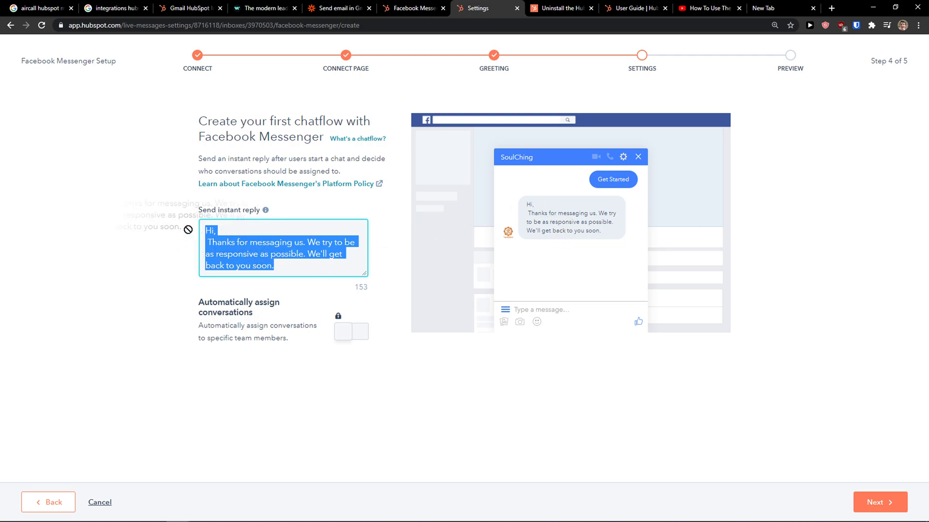
{"action": "left_click", "coordinate": [312, 275]}
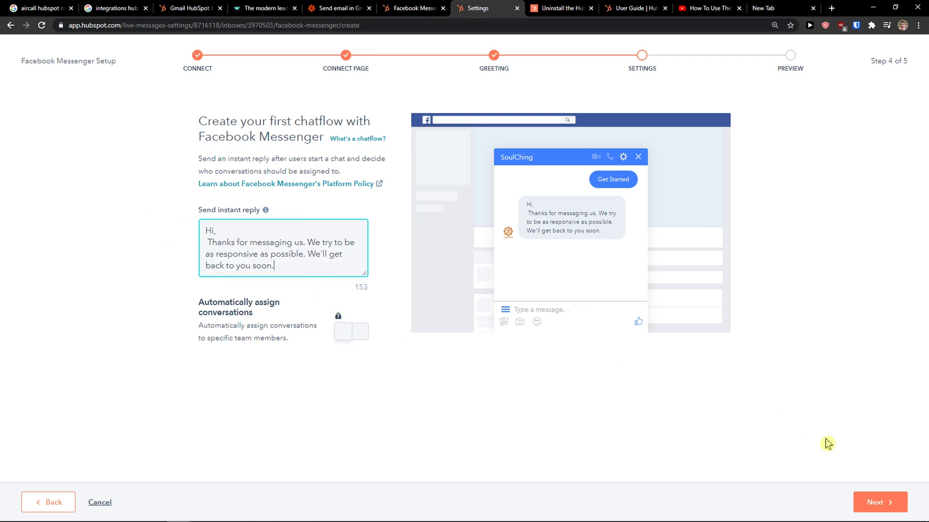
{"action": "left_click", "coordinate": [880, 503]}
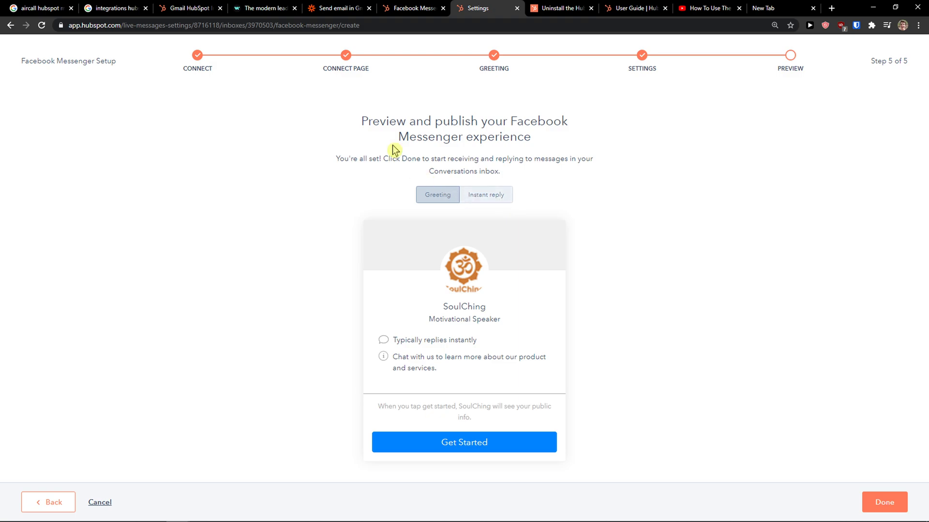
Read the Messenger preview text, including 'Typically replies instantly', then publish the connection
{"action": "left_click_drag", "start_coordinate": [365, 120], "coordinate": [573, 147]}
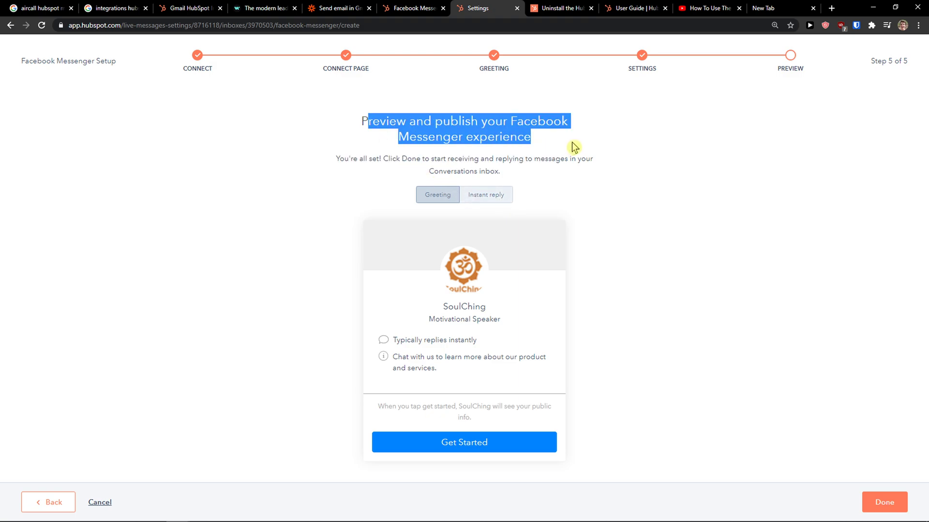
{"action": "left_click_drag", "start_coordinate": [348, 157], "coordinate": [506, 174]}
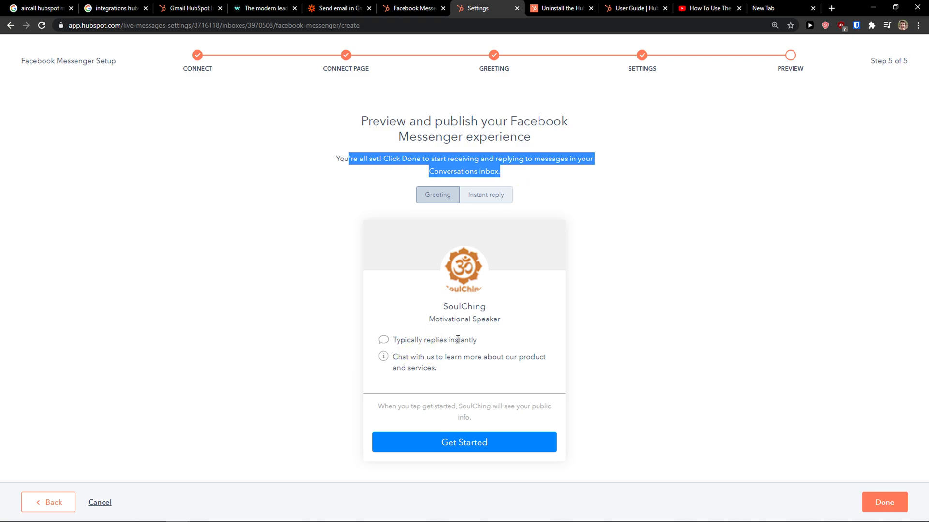
{"action": "left_click_drag", "start_coordinate": [383, 348], "coordinate": [484, 347]}
{"action": "left_click", "coordinate": [464, 356]}
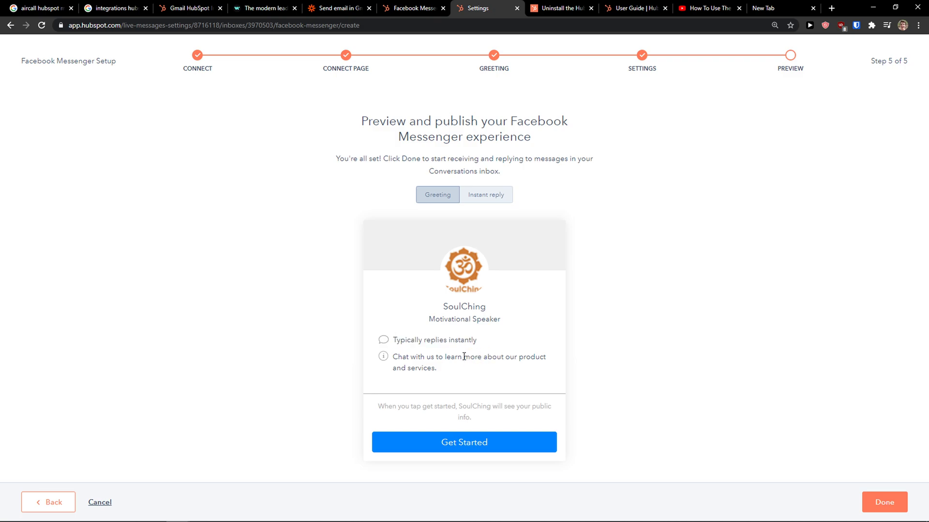
{"action": "left_click_drag", "start_coordinate": [393, 357], "coordinate": [479, 374]}
{"action": "left_click", "coordinate": [459, 417]}
{"action": "left_click_drag", "start_coordinate": [383, 330], "coordinate": [486, 348]}
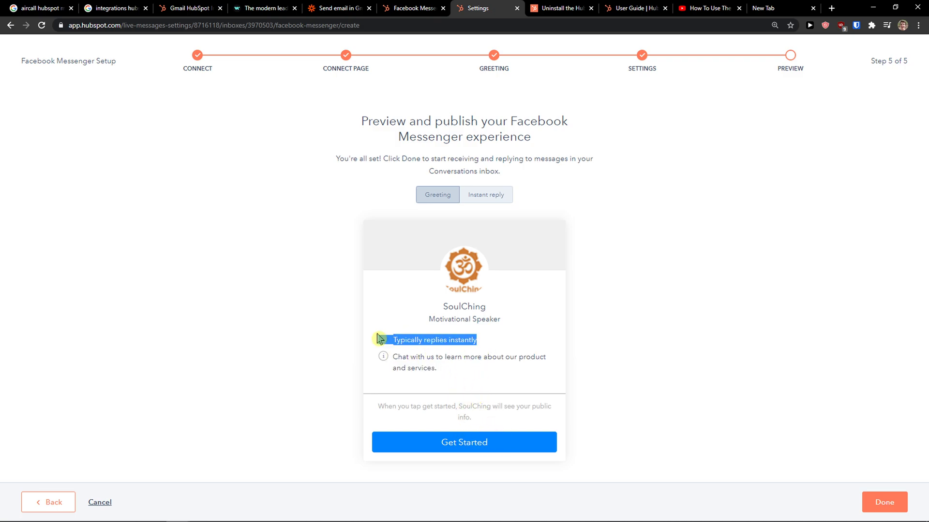
{"action": "left_click", "coordinate": [459, 424]}
{"action": "left_click", "coordinate": [884, 503]}
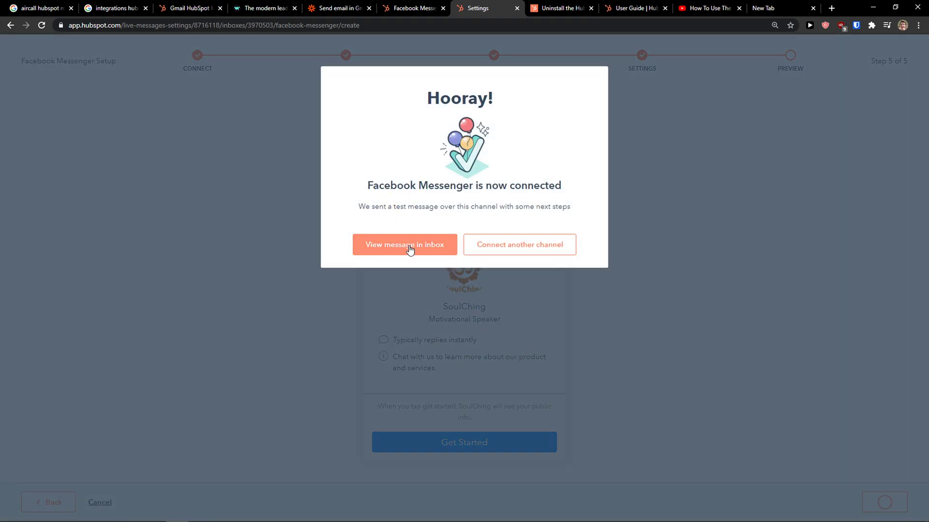
View the test message in the inbox, skip the tour, and open the new Messenger conversation
{"action": "left_click", "coordinate": [416, 250]}
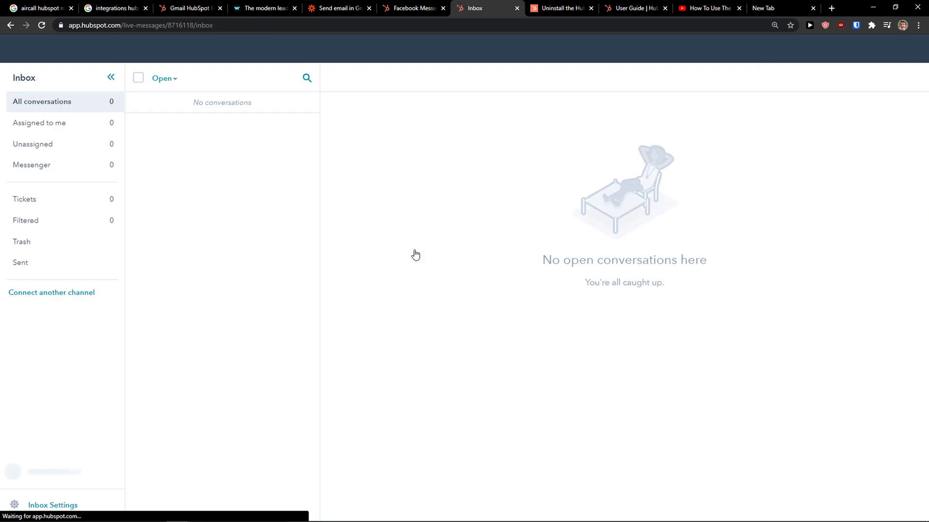
{"action": "left_click", "coordinate": [229, 462]}
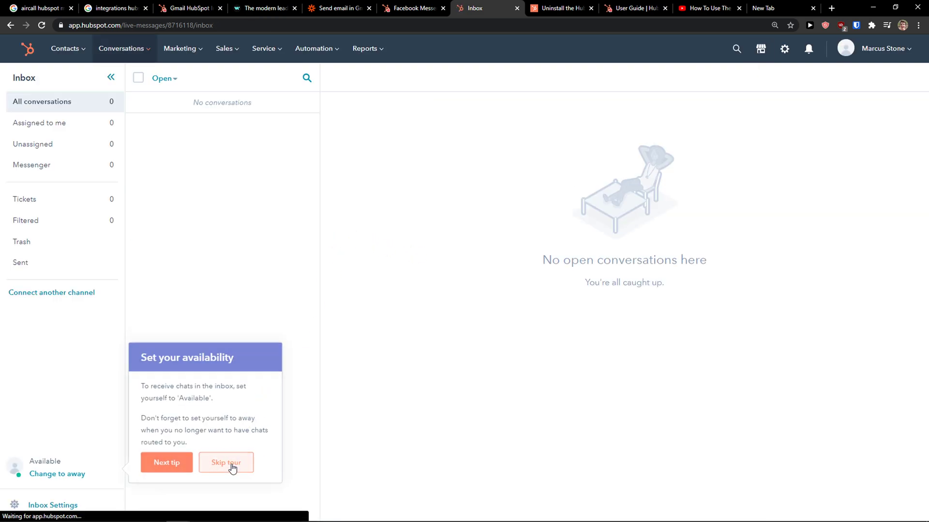
{"action": "left_click", "coordinate": [776, 8]}
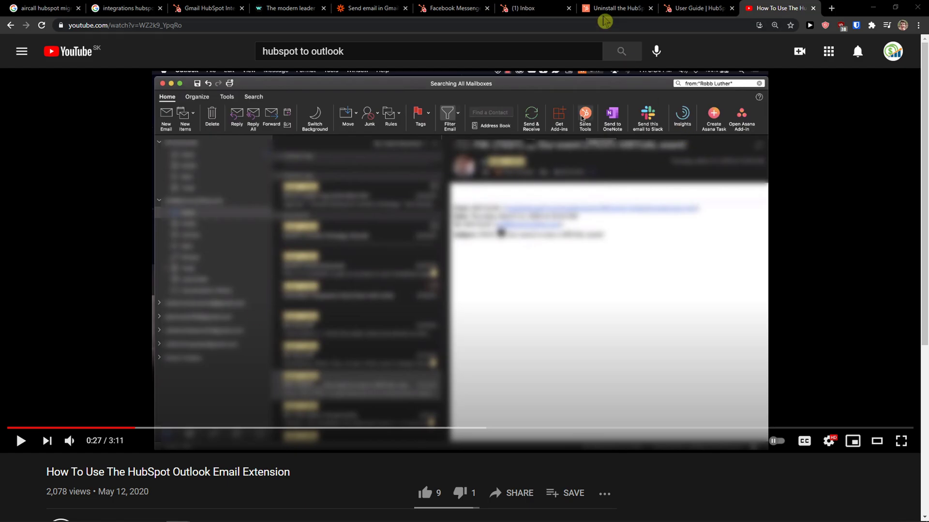
{"action": "left_click", "coordinate": [616, 8]}
{"action": "left_click", "coordinate": [531, 8]}
{"action": "left_click", "coordinate": [179, 129]}
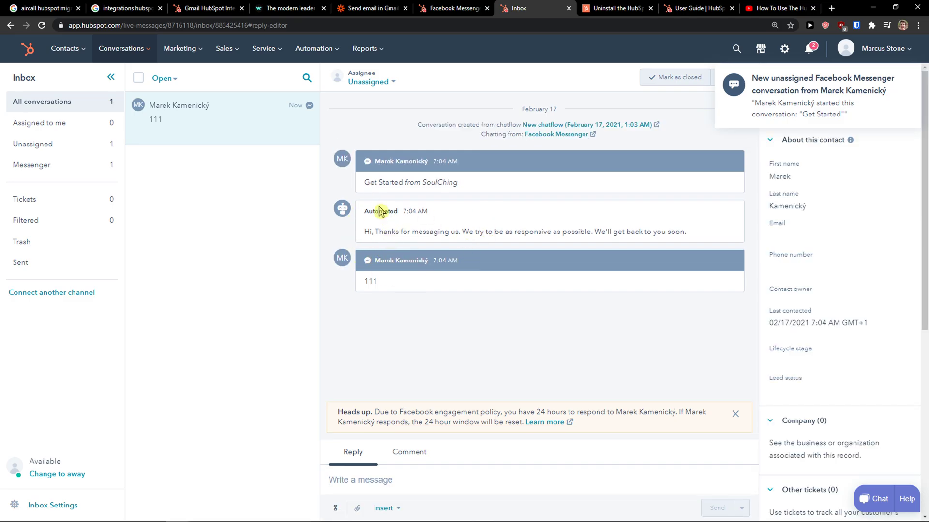
{"action": "key", "text": "alt+Tab"}
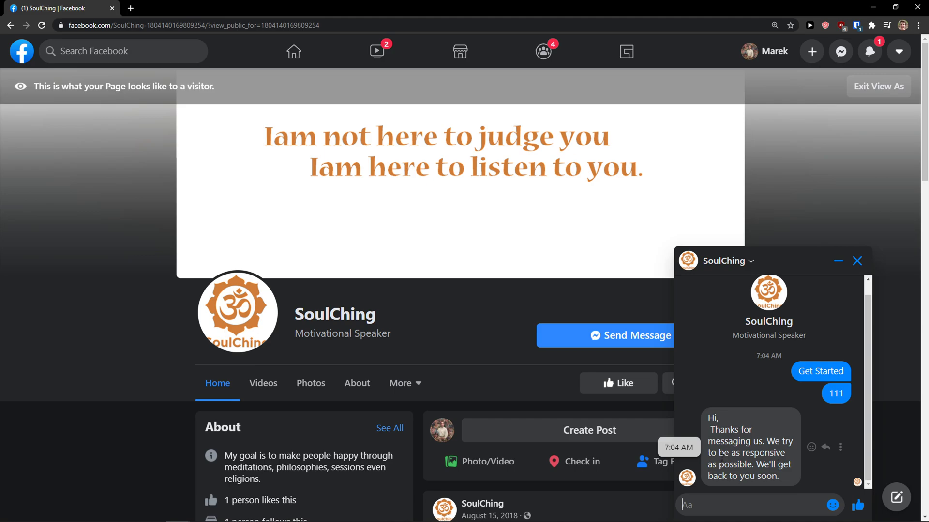
Highlight the automated reply in the SoulChing page chat, then switch back to HubSpot
{"action": "left_click_drag", "start_coordinate": [719, 453], "coordinate": [786, 484]}
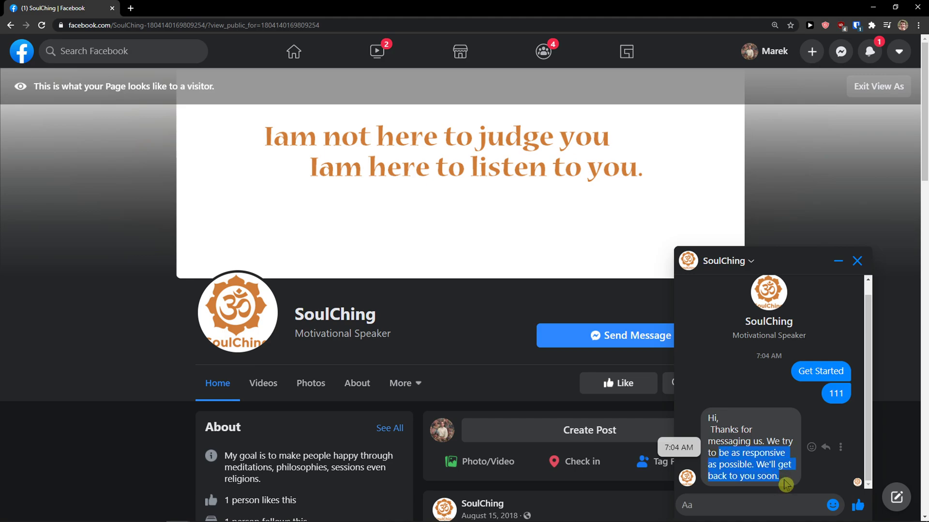
{"action": "scroll", "coordinate": [388, 377], "scroll_direction": "down", "scroll_amount": 1}
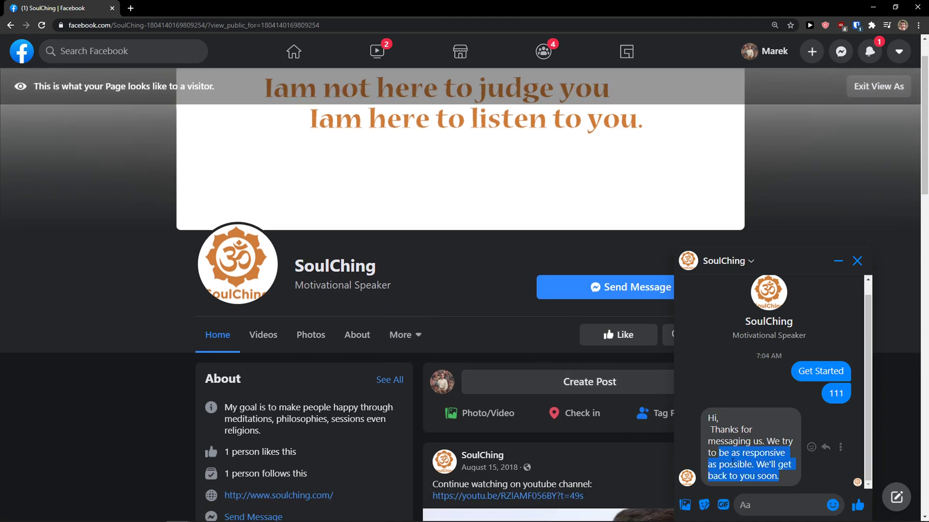
{"action": "scroll", "coordinate": [617, 436], "scroll_direction": "down", "scroll_amount": 1}
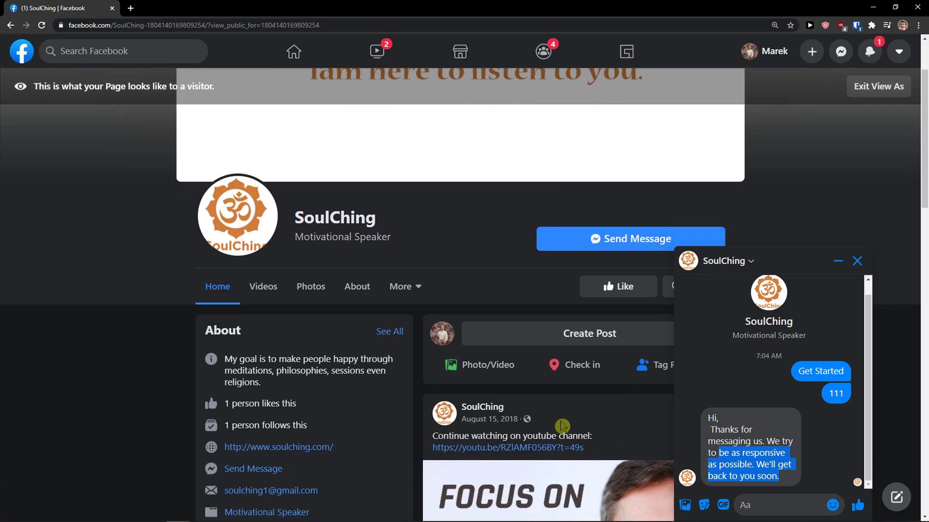
{"action": "scroll", "coordinate": [179, 342], "scroll_direction": "up", "scroll_amount": 1}
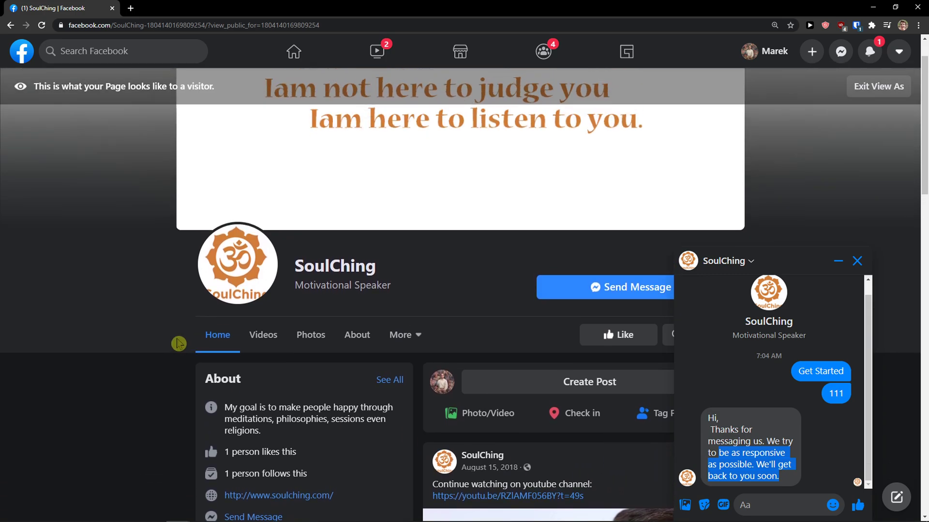
{"action": "scroll", "coordinate": [178, 343], "scroll_direction": "down", "scroll_amount": 3}
{"action": "scroll", "coordinate": [179, 342], "scroll_direction": "up", "scroll_amount": 1}
{"action": "scroll", "coordinate": [172, 345], "scroll_direction": "down", "scroll_amount": 4}
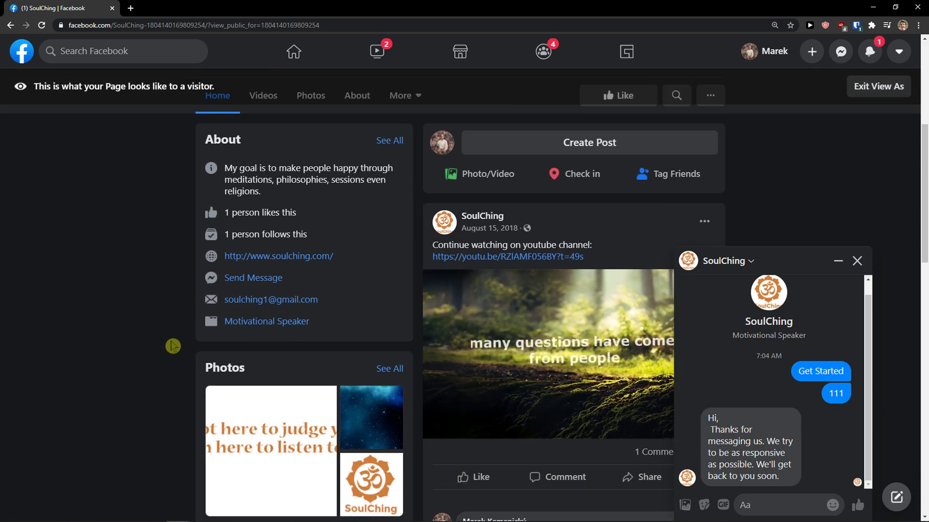
{"action": "scroll", "coordinate": [172, 346], "scroll_direction": "down", "scroll_amount": 1}
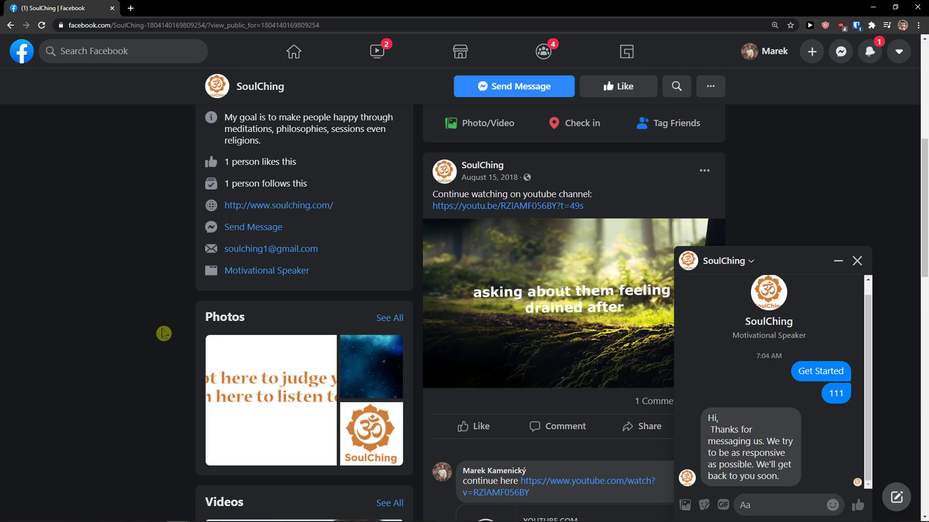
{"action": "scroll", "coordinate": [163, 332], "scroll_direction": "up", "scroll_amount": 10}
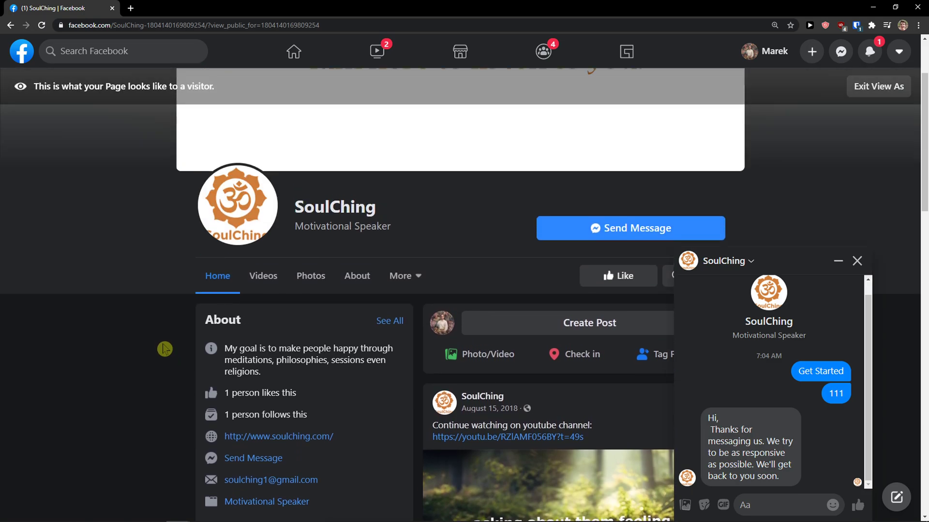
{"action": "left_click", "coordinate": [873, 8]}
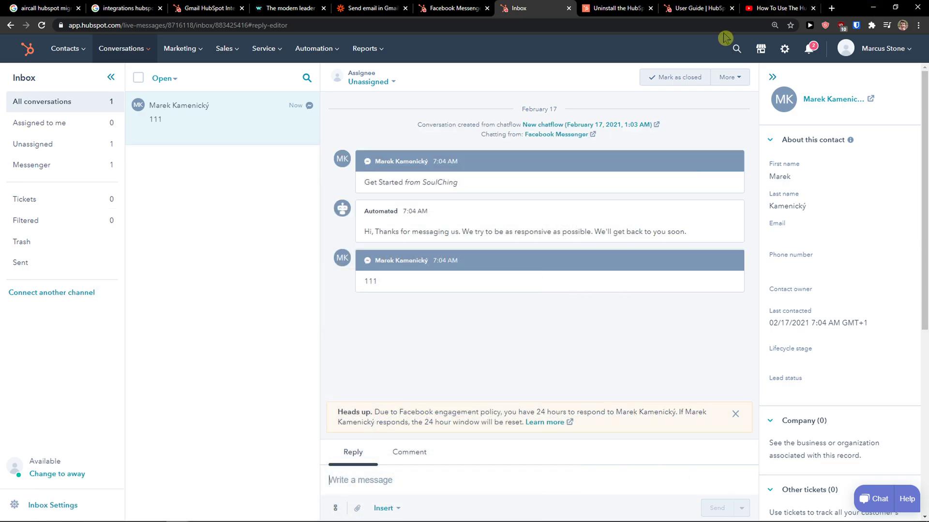